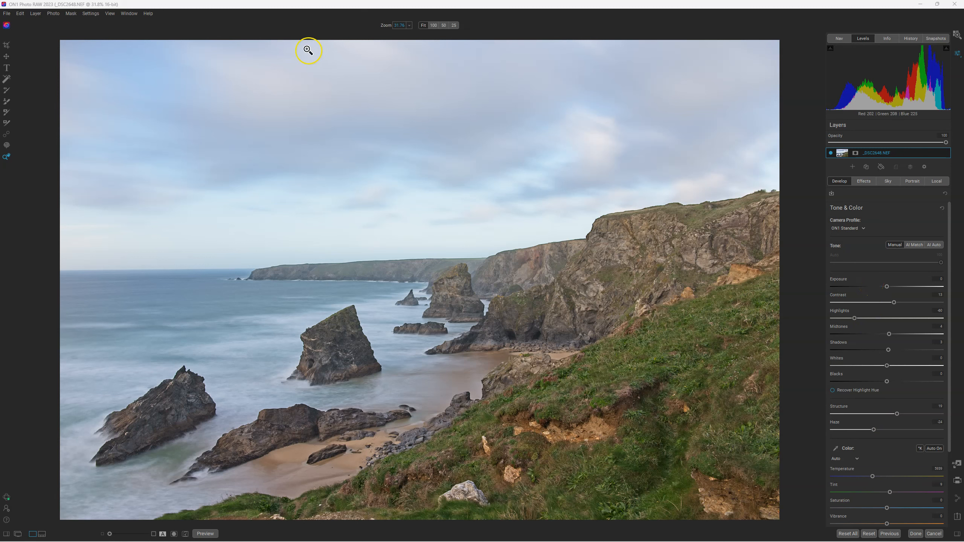
Set the interface font size to Large in the preferences and widen the editing panel beside the photo.
{"action": "left_click", "coordinate": [20, 13]}
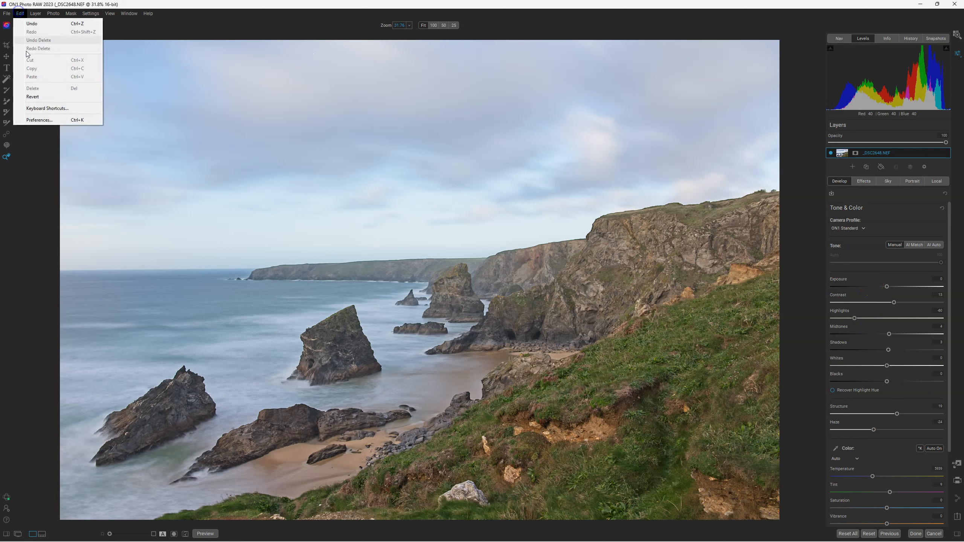
{"action": "left_click", "coordinate": [40, 120]}
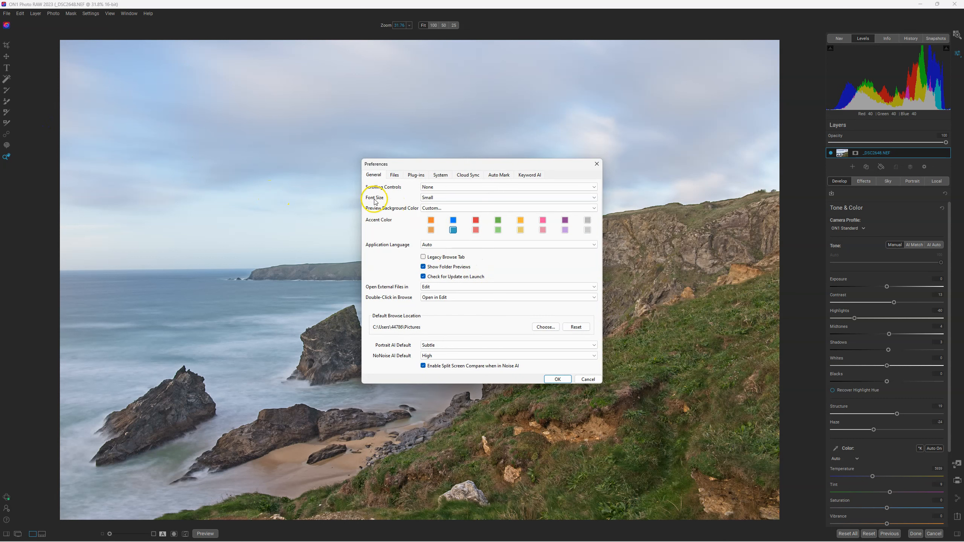
{"action": "left_click", "coordinate": [437, 198]}
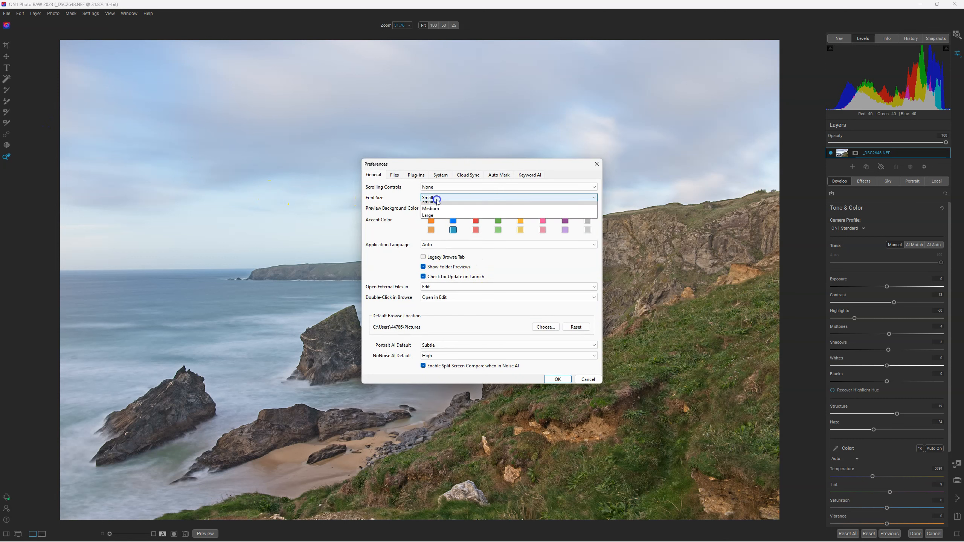
{"action": "left_click", "coordinate": [433, 219]}
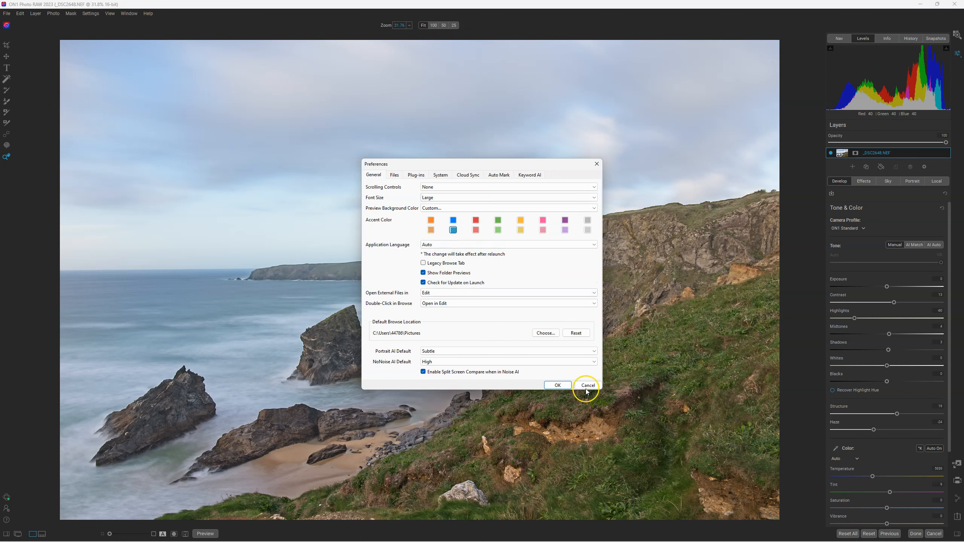
{"action": "left_click", "coordinate": [558, 386]}
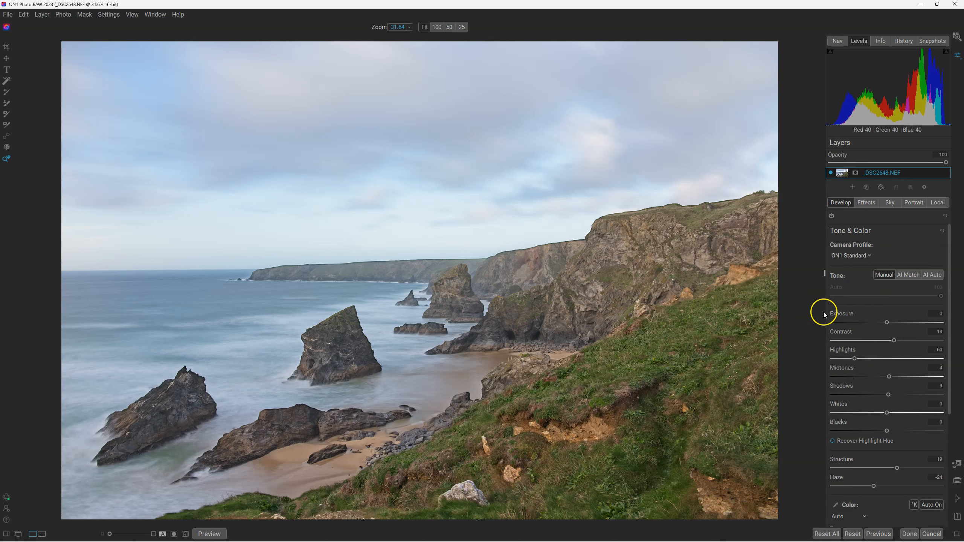
{"action": "left_click_drag", "start_coordinate": [825, 274], "coordinate": [765, 275]}
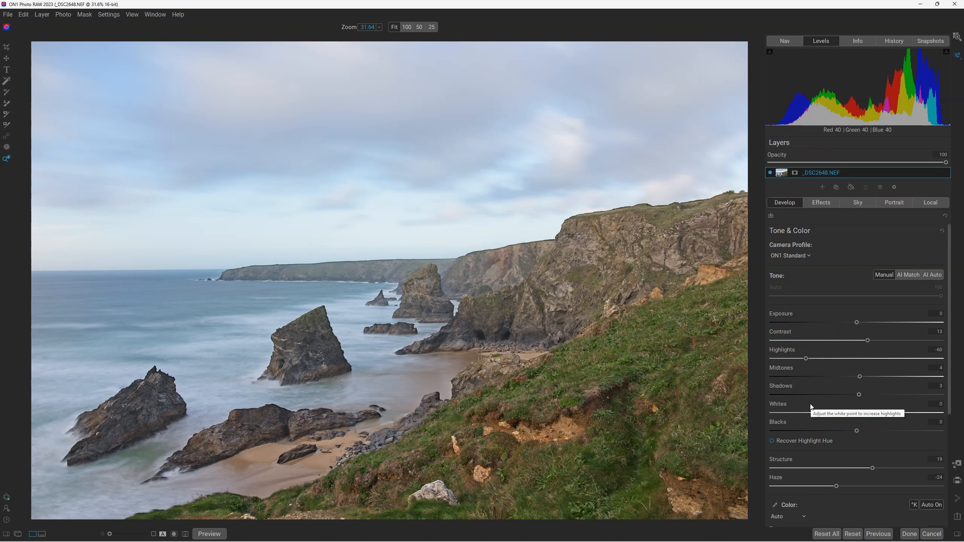
{"action": "left_click", "coordinate": [140, 108]}
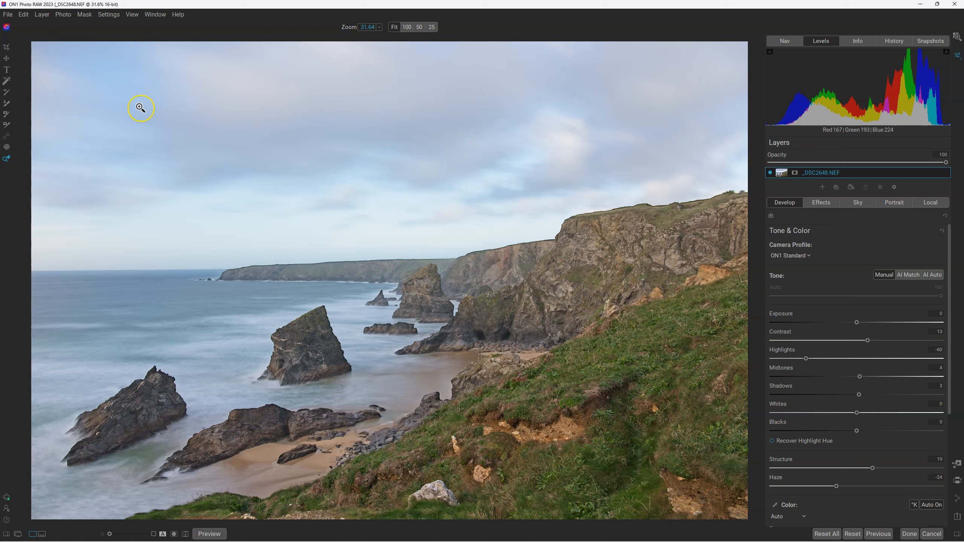
Start the Crop tool and try the Rule of Thirds, Grid, Diagonal, Triangles and Golden Ratio overlays.
{"action": "left_click", "coordinate": [7, 49]}
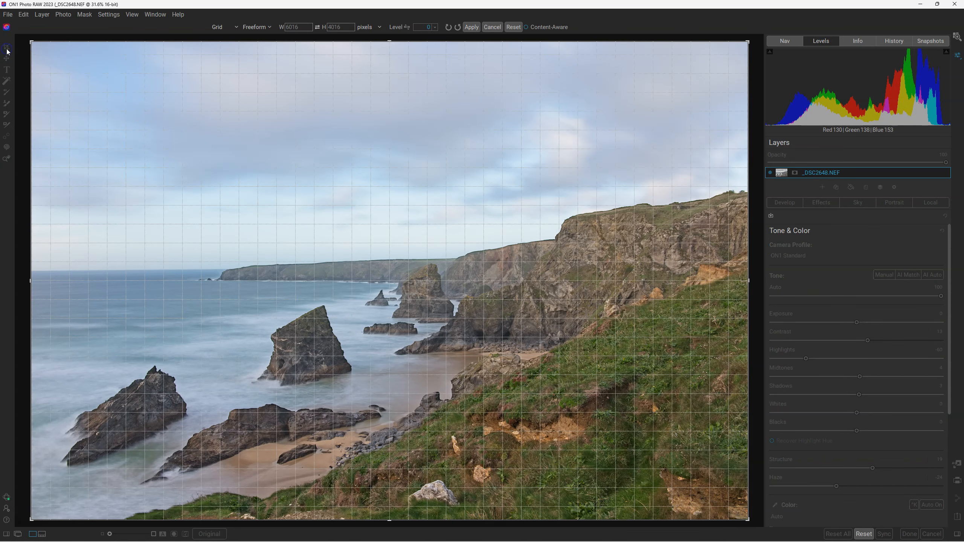
{"action": "left_click", "coordinate": [231, 28]}
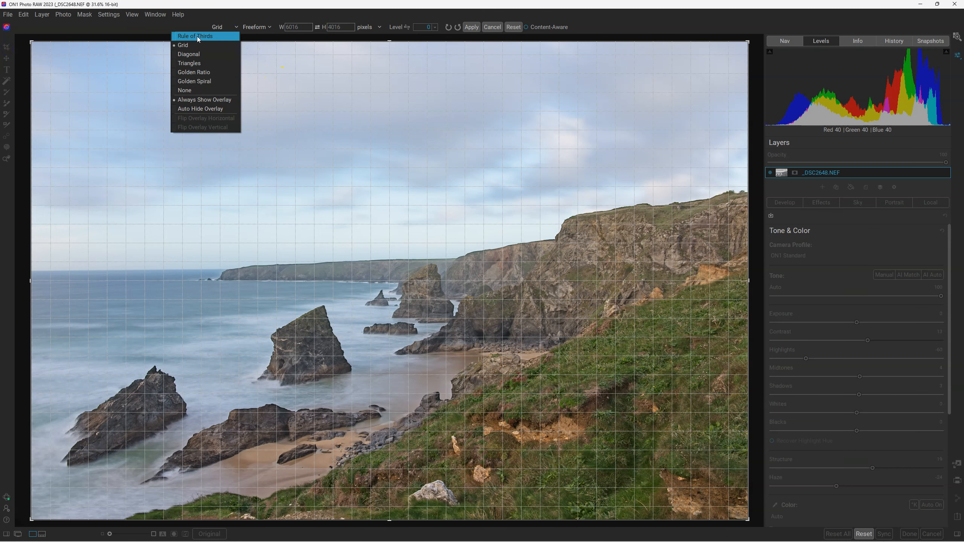
{"action": "left_click", "coordinate": [198, 37]}
{"action": "left_click", "coordinate": [223, 27]}
{"action": "left_click", "coordinate": [217, 45]}
{"action": "left_click", "coordinate": [222, 27]}
{"action": "left_click", "coordinate": [209, 53]}
{"action": "left_click", "coordinate": [225, 31]}
{"action": "left_click", "coordinate": [206, 63]}
{"action": "left_click", "coordinate": [227, 27]}
{"action": "left_click", "coordinate": [211, 72]}
Try the crop overlay options Golden Spiral and None, and settle on Golden Spiral.
{"action": "left_click", "coordinate": [236, 26]}
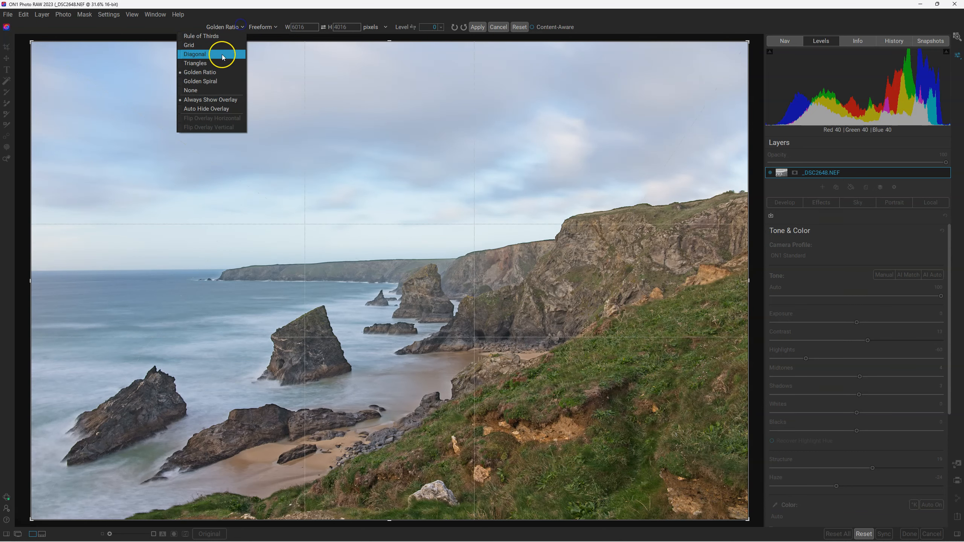
{"action": "left_click", "coordinate": [214, 84]}
{"action": "left_click", "coordinate": [224, 27]}
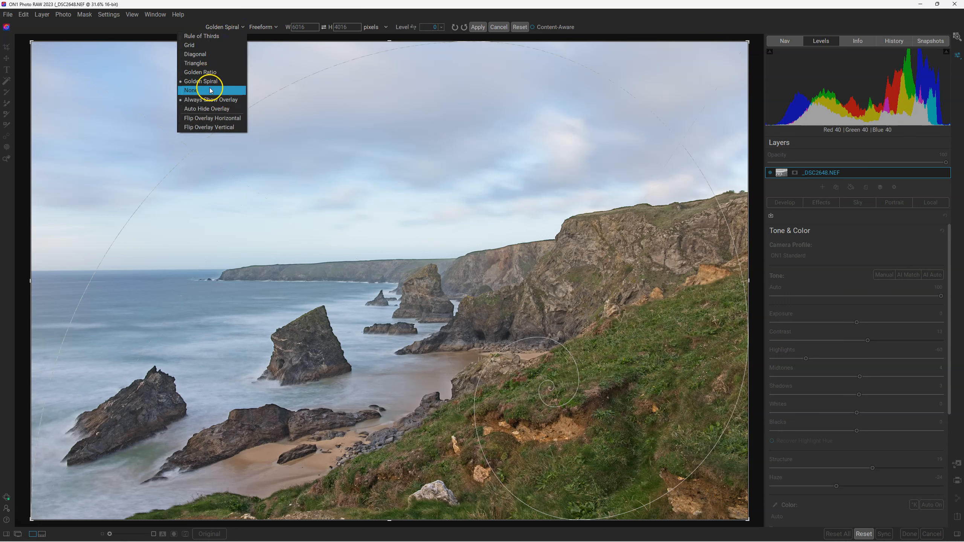
{"action": "left_click", "coordinate": [210, 91]}
{"action": "left_click", "coordinate": [219, 27]}
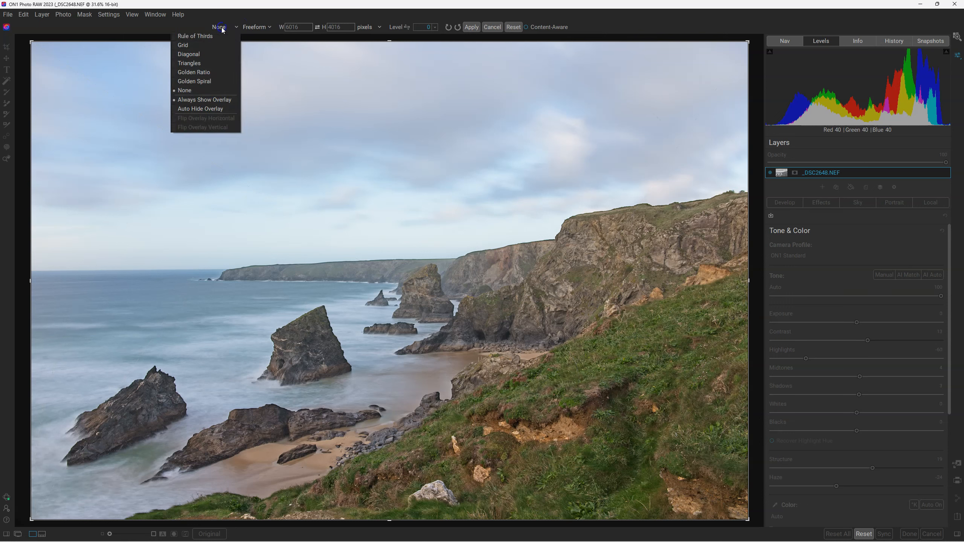
{"action": "left_click", "coordinate": [206, 81]}
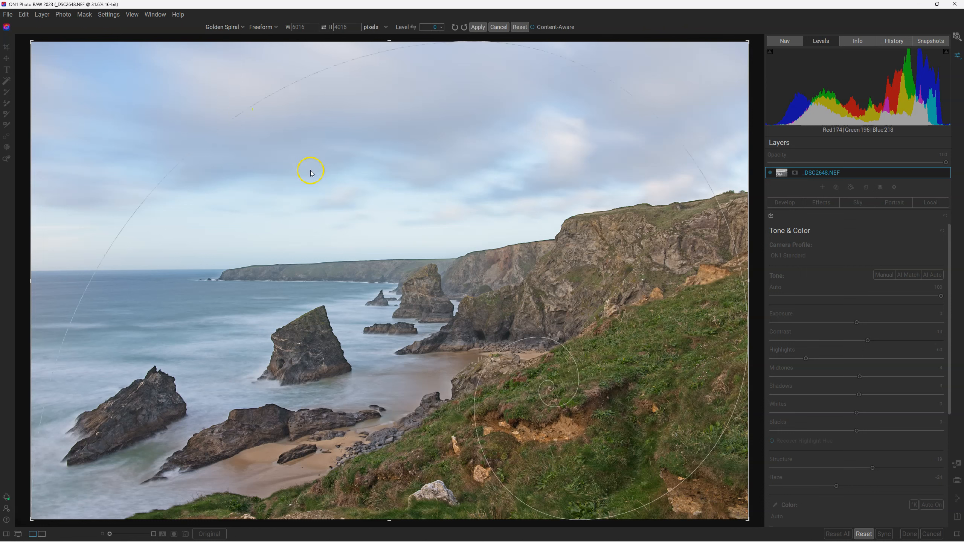
Flip the Golden Spiral overlay horizontally and vertically, and flip it back in both directions.
{"action": "left_click", "coordinate": [220, 27]}
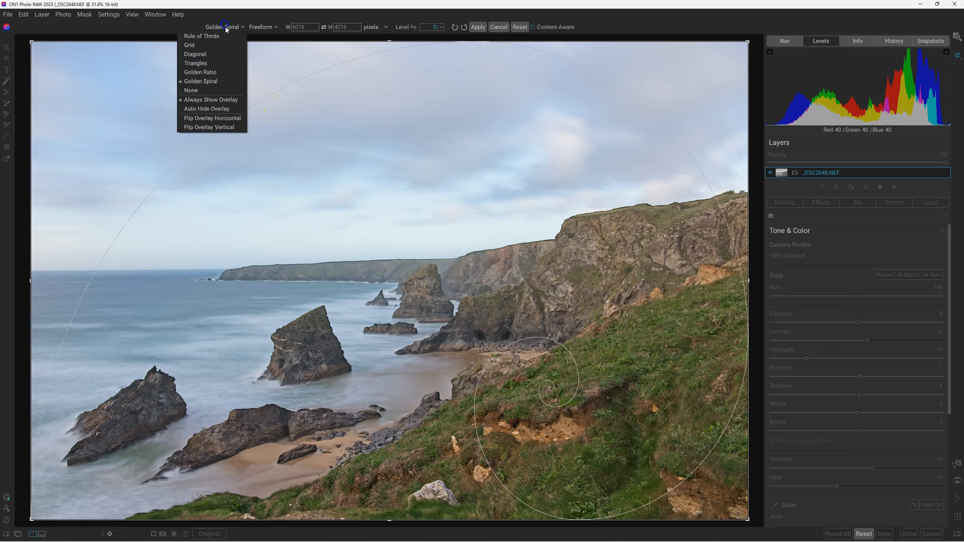
{"action": "left_click", "coordinate": [214, 119]}
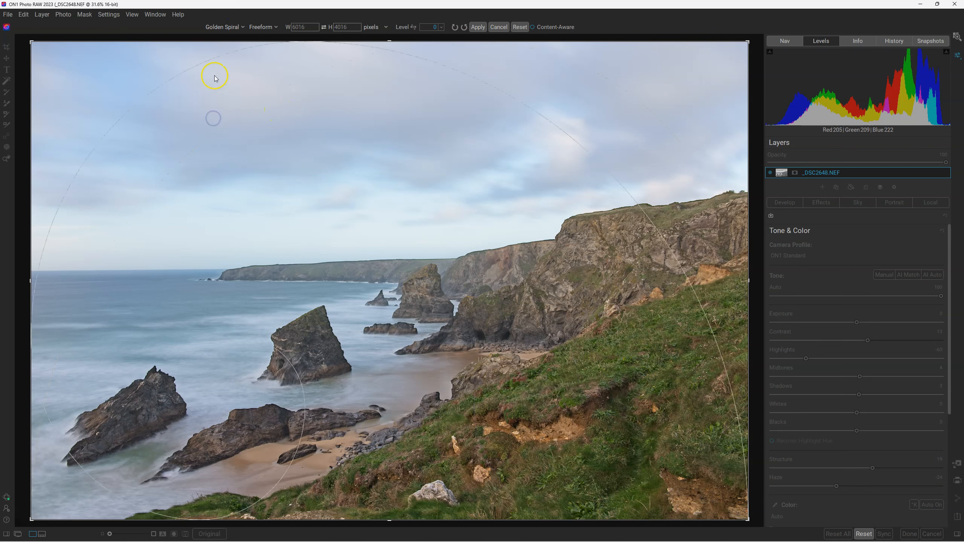
{"action": "left_click", "coordinate": [228, 27]}
{"action": "left_click", "coordinate": [215, 126]}
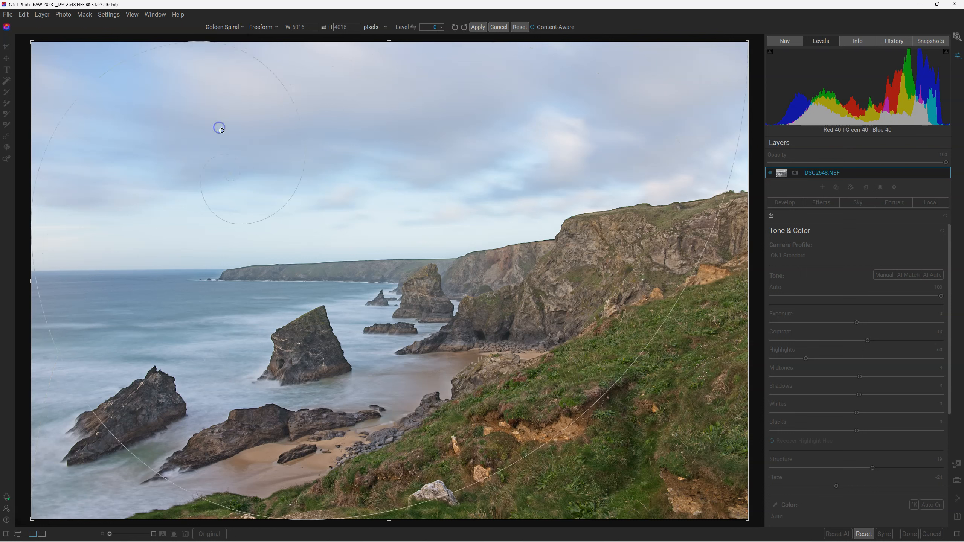
{"action": "left_click", "coordinate": [231, 29]}
{"action": "left_click", "coordinate": [214, 118]}
{"action": "left_click", "coordinate": [228, 26]}
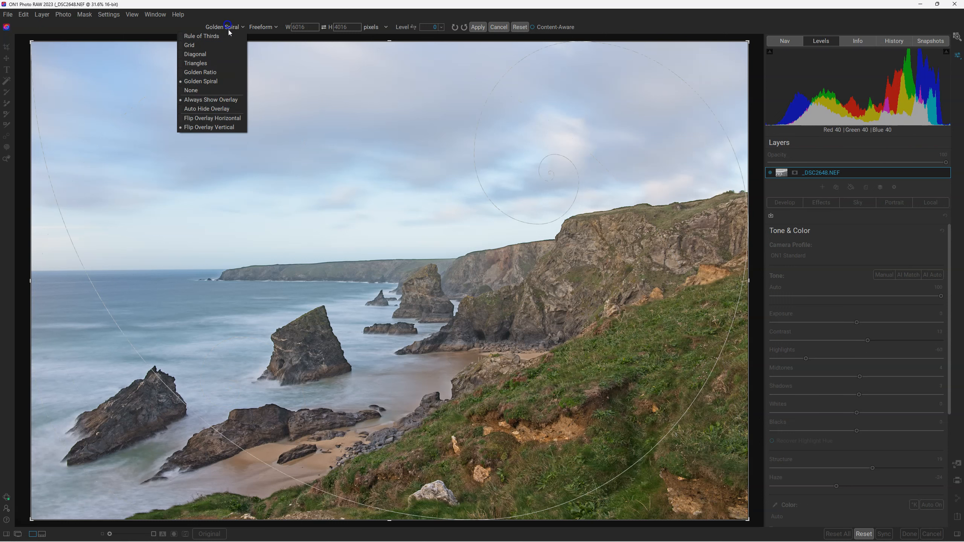
{"action": "left_click", "coordinate": [221, 129]}
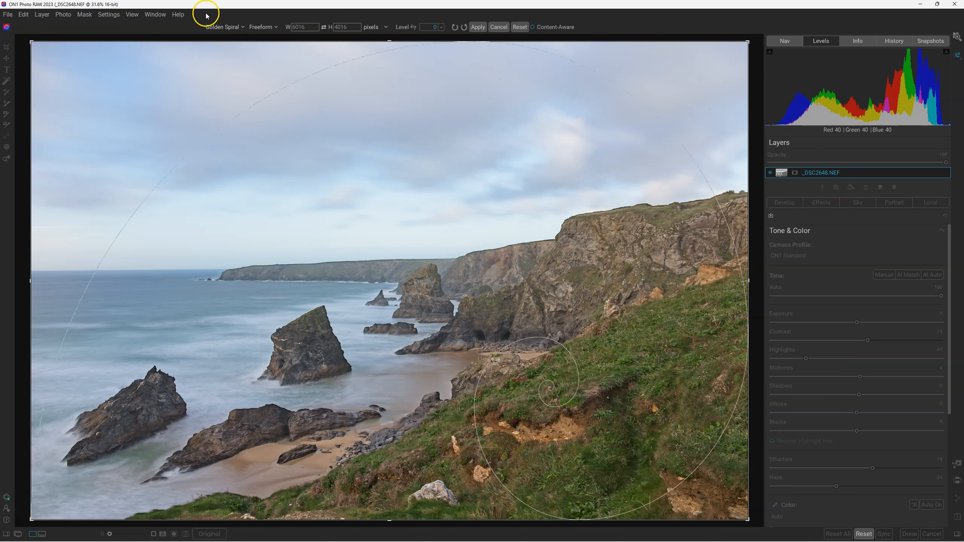
Crop the coastal photo from its upper-left corner to about 5750 × 3845 pixels with the overlay always shown.
{"action": "left_click", "coordinate": [224, 29]}
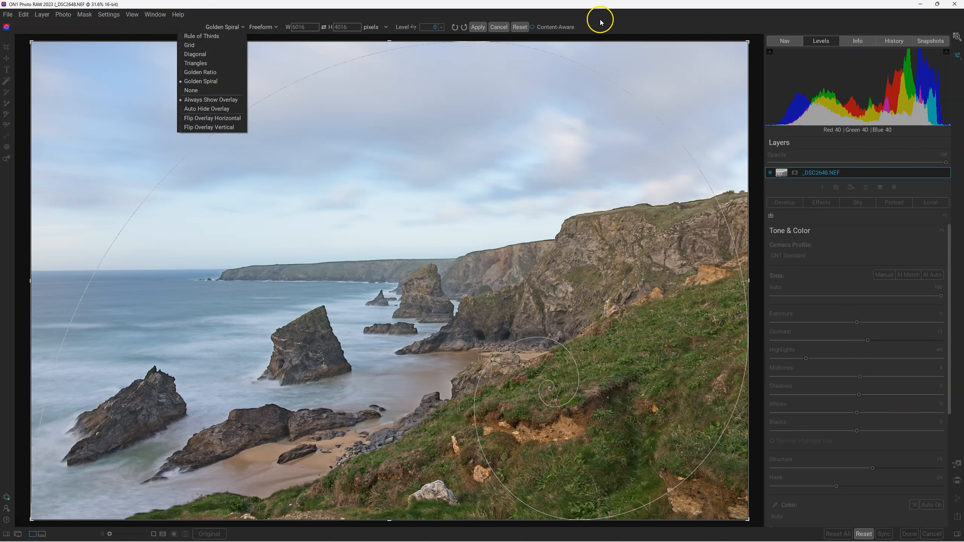
{"action": "left_click", "coordinate": [617, 29]}
{"action": "left_click_drag", "start_coordinate": [31, 41], "coordinate": [48, 56]}
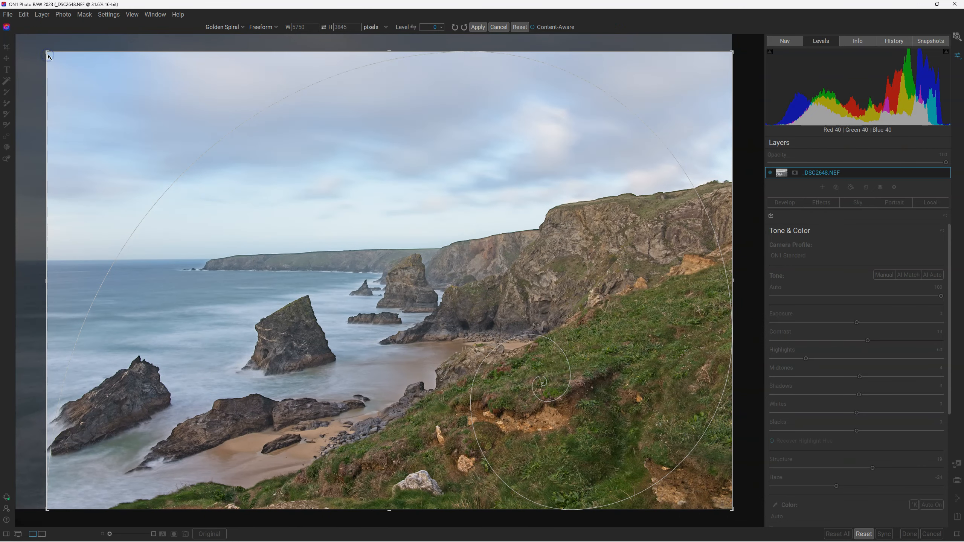
Set the crop overlay to Auto Hide Overlay and reduce the crop to about 4815 × 3497 pixels.
{"action": "left_click", "coordinate": [223, 27]}
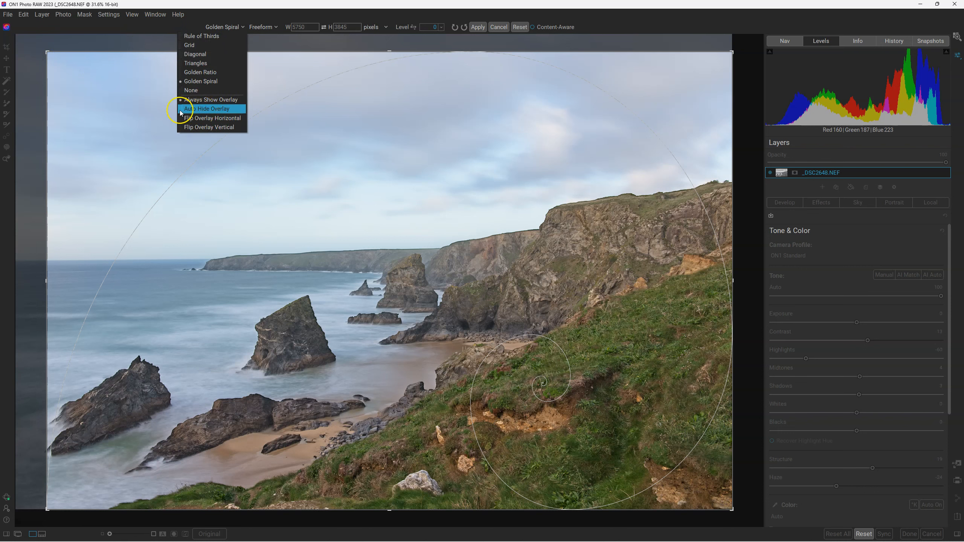
{"action": "left_click", "coordinate": [217, 110]}
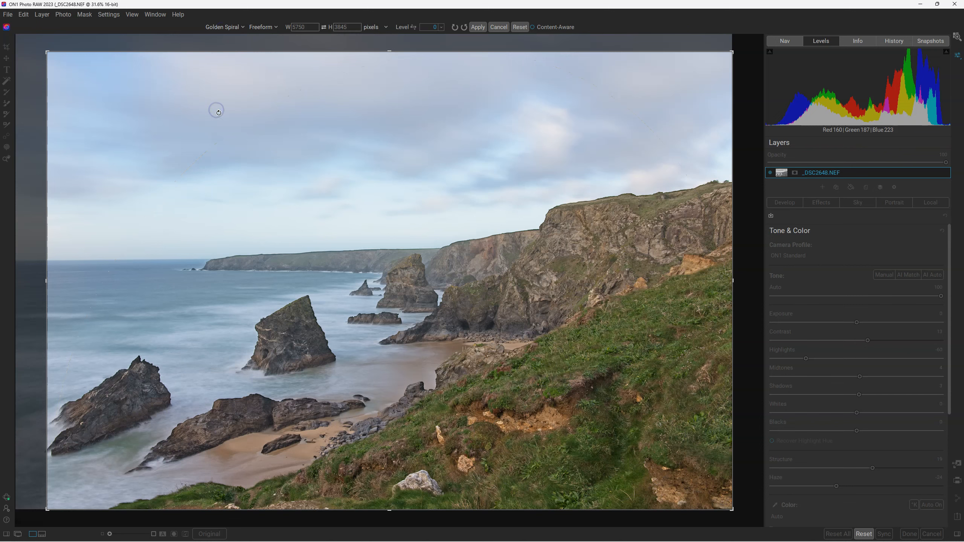
{"action": "left_click_drag", "start_coordinate": [47, 52], "coordinate": [103, 72]}
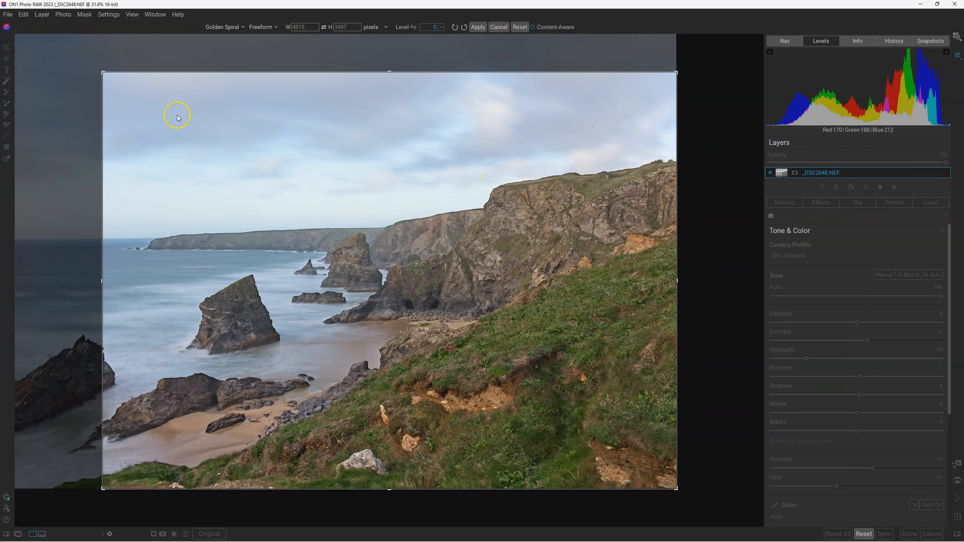
Set the crop overlay to Always Show Overlay and resize the crop frame from its upper-left corner.
{"action": "left_click", "coordinate": [224, 27]}
{"action": "left_click", "coordinate": [215, 102]}
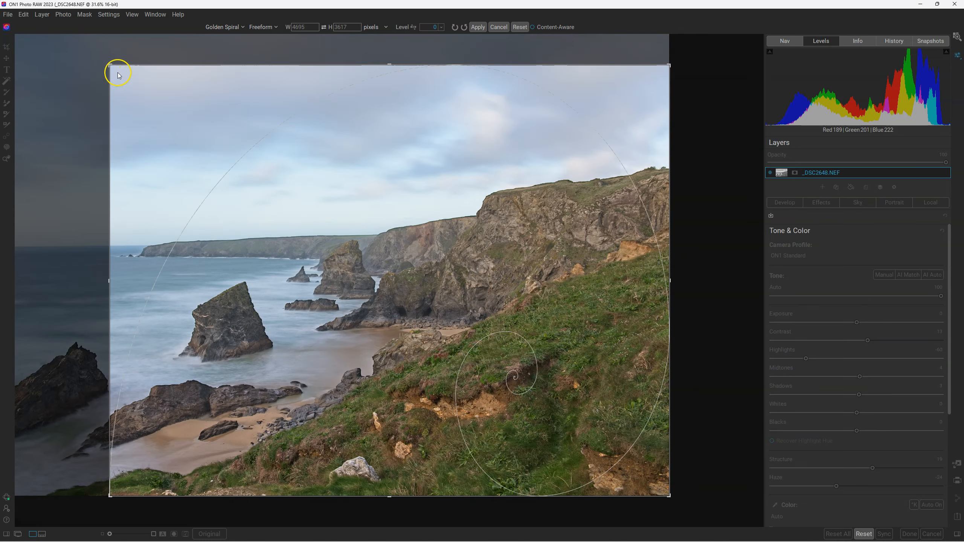
{"action": "left_click_drag", "start_coordinate": [106, 66], "coordinate": [62, 59]}
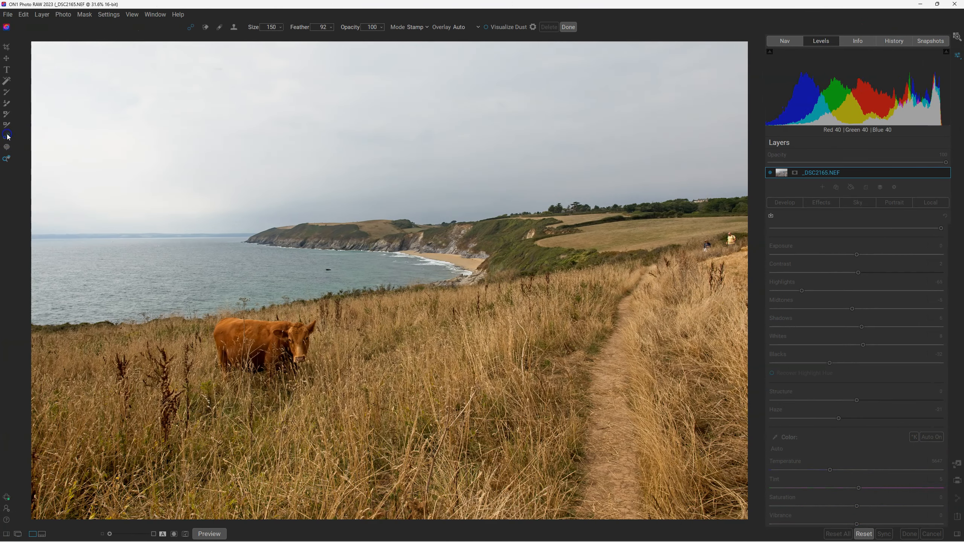
Remove the two walkers at the far end of the path in _DSC2165.NEF with the retouch brush in Heal mode.
{"action": "left_click", "coordinate": [416, 27]}
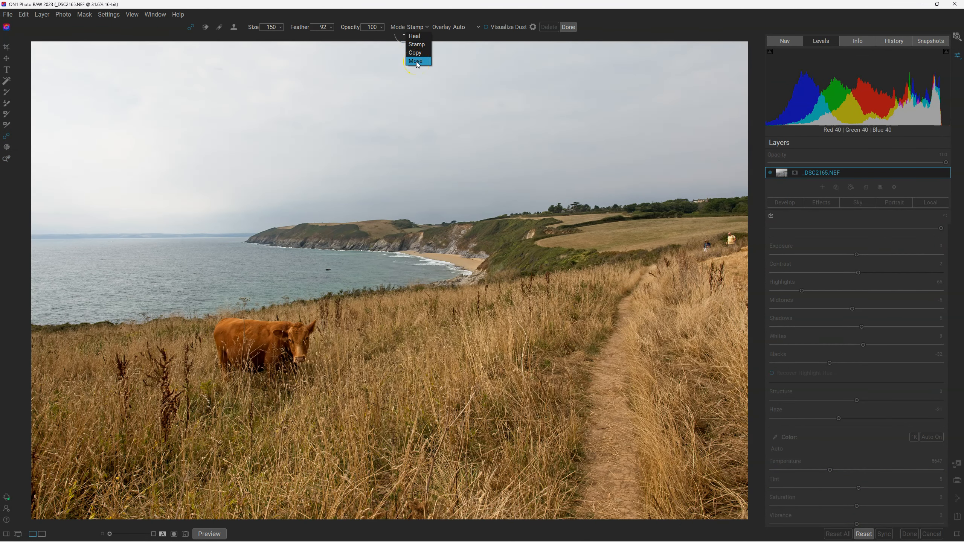
{"action": "left_click", "coordinate": [415, 36]}
{"action": "left_click_drag", "start_coordinate": [728, 242], "coordinate": [732, 237]}
{"action": "left_click_drag", "start_coordinate": [707, 248], "coordinate": [708, 242]}
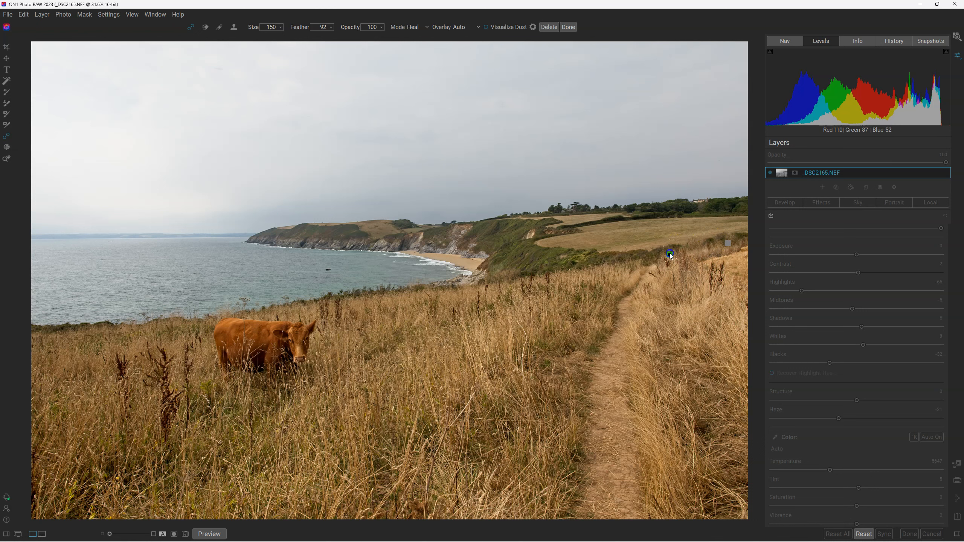
Duplicate the brown cow by painting over its whole body with the retouch brush in Copy mode.
{"action": "left_click", "coordinate": [418, 28]}
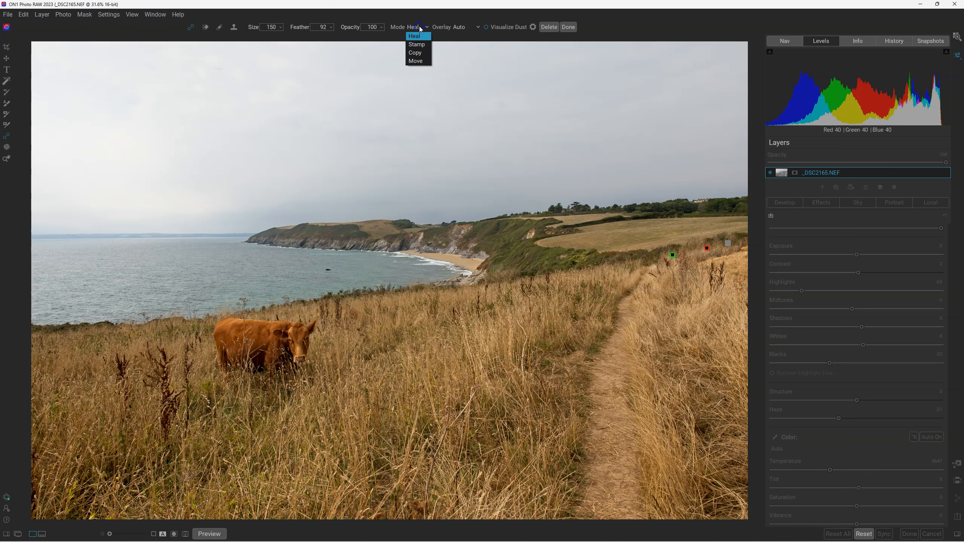
{"action": "left_click", "coordinate": [415, 53]}
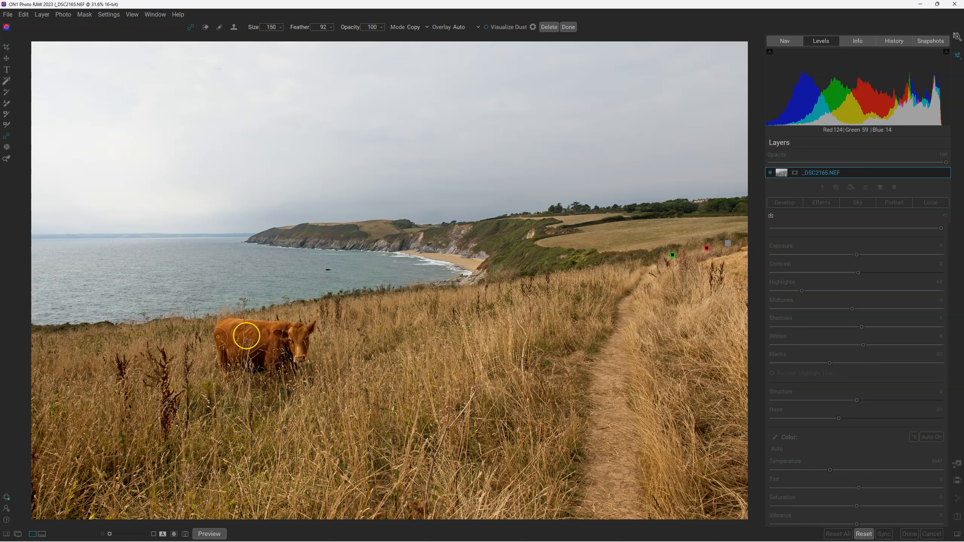
{"action": "left_click", "coordinate": [219, 323]}
{"action": "mouse_move", "coordinate": [219, 322]}
{"action": "left_mouse_down"}
{"action": "mouse_move", "coordinate": [223, 362]}
{"action": "mouse_move", "coordinate": [222, 322]}
{"action": "mouse_move", "coordinate": [312, 324]}
{"action": "mouse_move", "coordinate": [297, 337]}
{"action": "mouse_move", "coordinate": [219, 329]}
{"action": "mouse_move", "coordinate": [229, 363]}
{"action": "mouse_move", "coordinate": [225, 330]}
{"action": "mouse_move", "coordinate": [227, 345]}
{"action": "mouse_move", "coordinate": [249, 357]}
{"action": "mouse_move", "coordinate": [280, 359]}
{"action": "mouse_move", "coordinate": [262, 346]}
{"action": "mouse_move", "coordinate": [228, 345]}
{"action": "mouse_move", "coordinate": [289, 344]}
{"action": "mouse_move", "coordinate": [302, 359]}
{"action": "mouse_move", "coordinate": [300, 341]}
{"action": "mouse_move", "coordinate": [236, 340]}
{"action": "mouse_move", "coordinate": [284, 356]}
{"action": "mouse_move", "coordinate": [288, 366]}
{"action": "mouse_move", "coordinate": [291, 355]}
{"action": "mouse_move", "coordinate": [246, 369]}
{"action": "mouse_move", "coordinate": [226, 366]}
{"action": "mouse_move", "coordinate": [273, 364]}
{"action": "mouse_move", "coordinate": [285, 345]}
{"action": "mouse_move", "coordinate": [299, 345]}
{"action": "mouse_move", "coordinate": [292, 360]}
{"action": "mouse_move", "coordinate": [222, 371]}
{"action": "mouse_move", "coordinate": [293, 372]}
{"action": "mouse_move", "coordinate": [218, 364]}
{"action": "mouse_move", "coordinate": [250, 372]}
{"action": "left_mouse_up"}
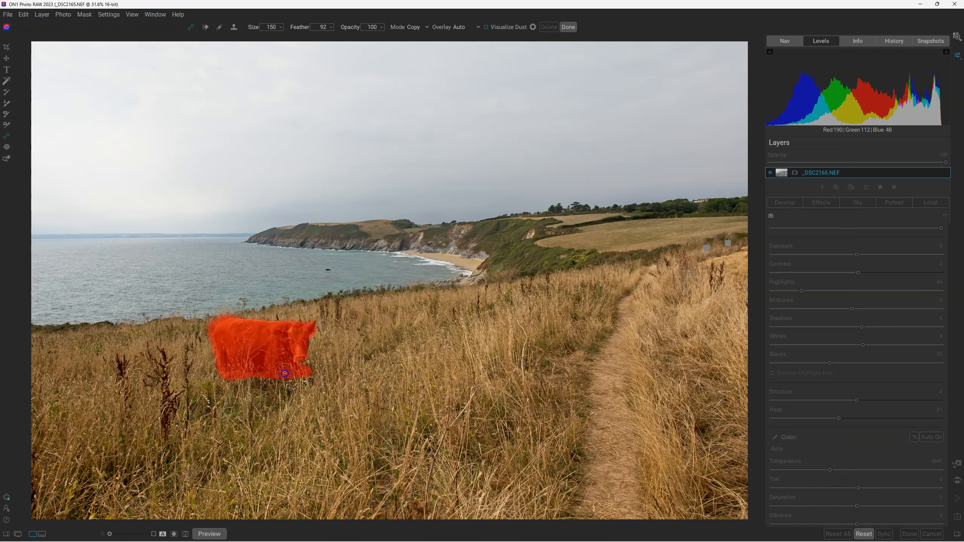
{"action": "left_click_drag", "start_coordinate": [304, 343], "coordinate": [304, 346]}
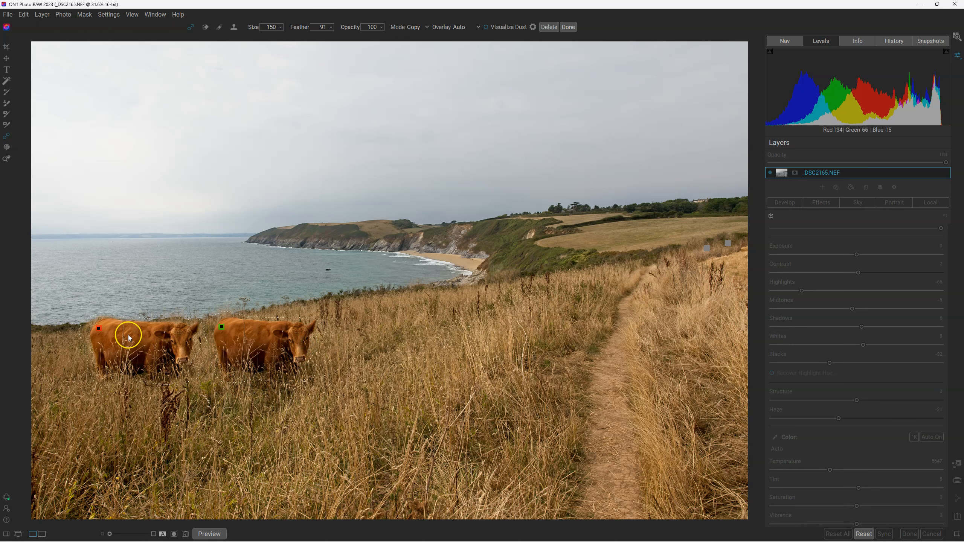
Move the copied cow into the grass between the original cow and the path, and flip it horizontally.
{"action": "mouse_move", "coordinate": [137, 337]}
{"action": "left_mouse_down"}
{"action": "mouse_move", "coordinate": [128, 350]}
{"action": "mouse_move", "coordinate": [444, 337]}
{"action": "mouse_move", "coordinate": [432, 339]}
{"action": "left_mouse_up"}
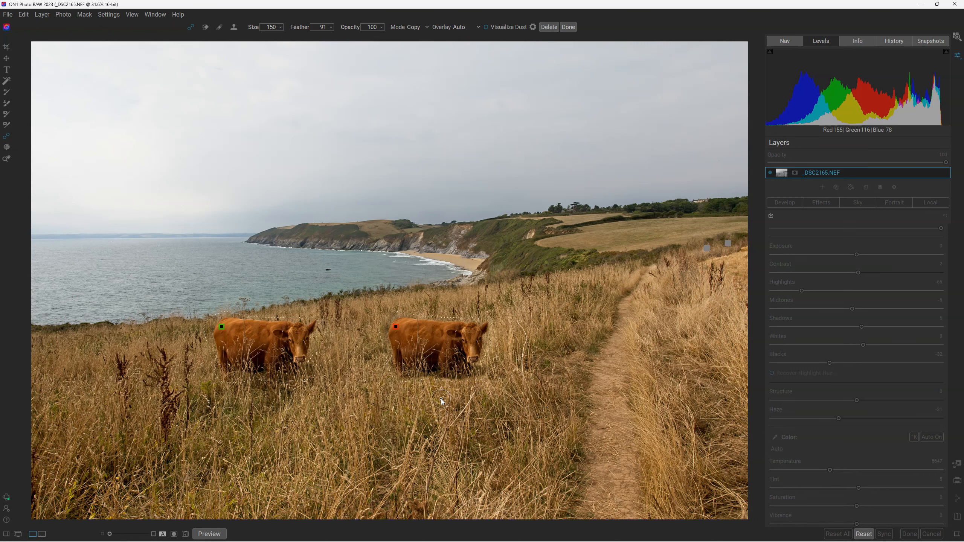
{"action": "key", "text": "ctrl+t"}
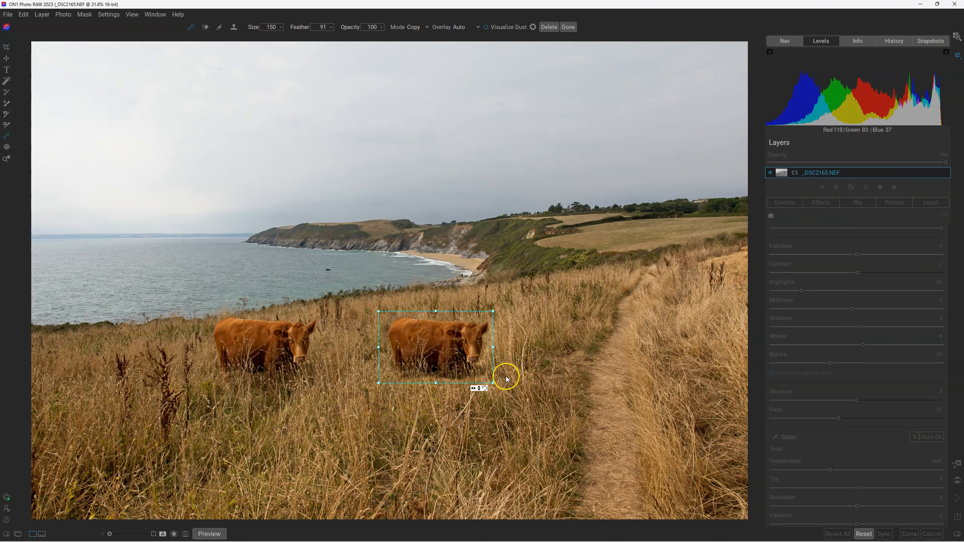
{"action": "left_click", "coordinate": [473, 388]}
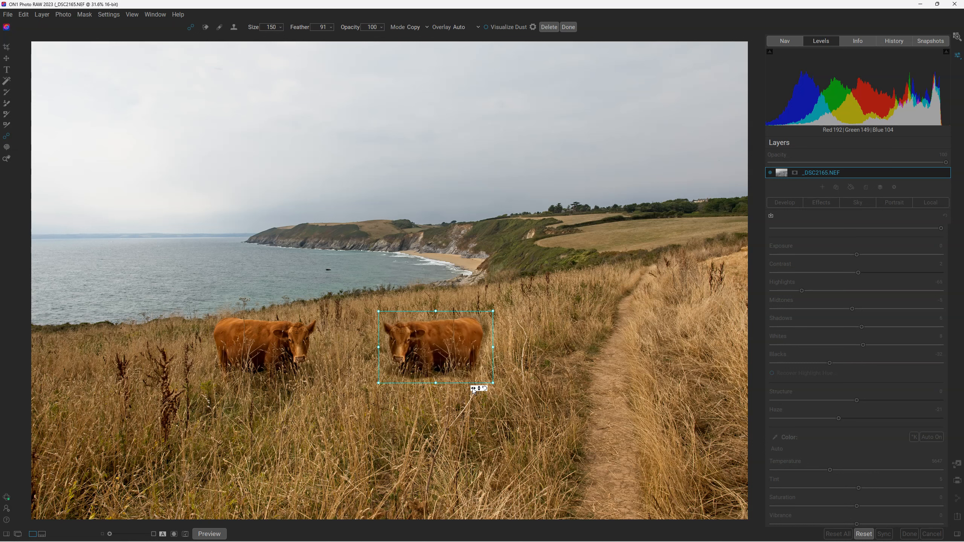
{"action": "left_click", "coordinate": [479, 389]}
Shrink the copied cow slightly and place it farther back in the field beside the original cow.
{"action": "mouse_move", "coordinate": [424, 335]}
{"action": "left_click_drag", "start_coordinate": [382, 314], "coordinate": [395, 320]}
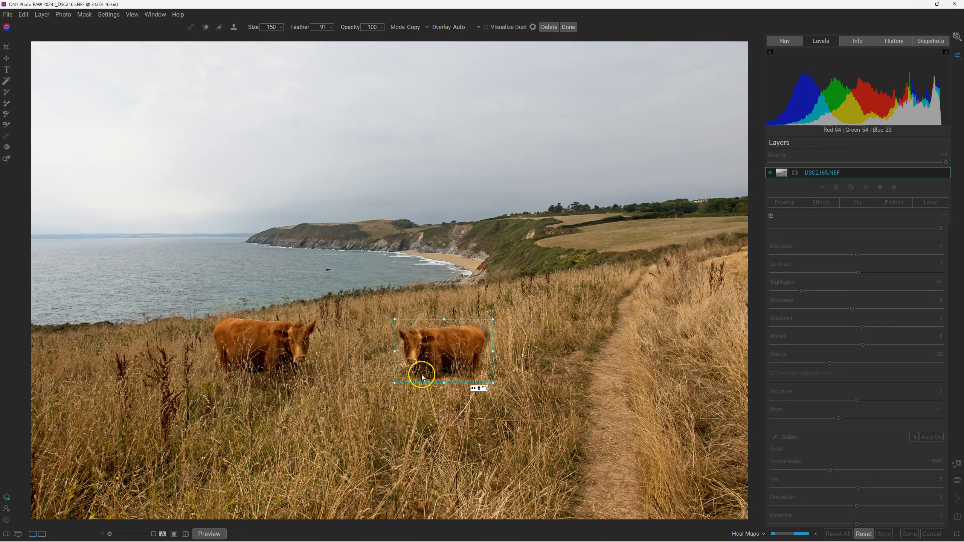
{"action": "left_click_drag", "start_coordinate": [445, 351], "coordinate": [391, 331]}
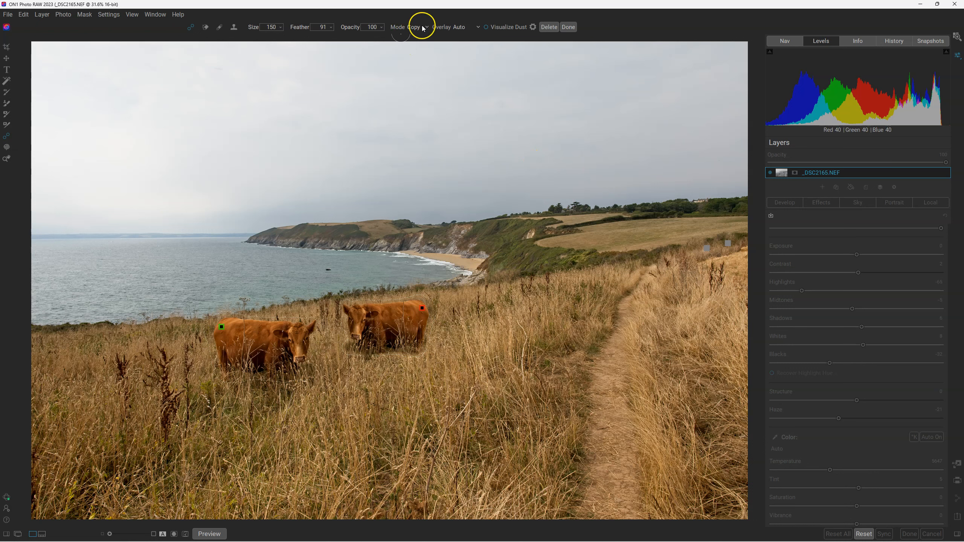
Apply the finished cow retouching in _DSC2165.NEF.
{"action": "left_click", "coordinate": [568, 27]}
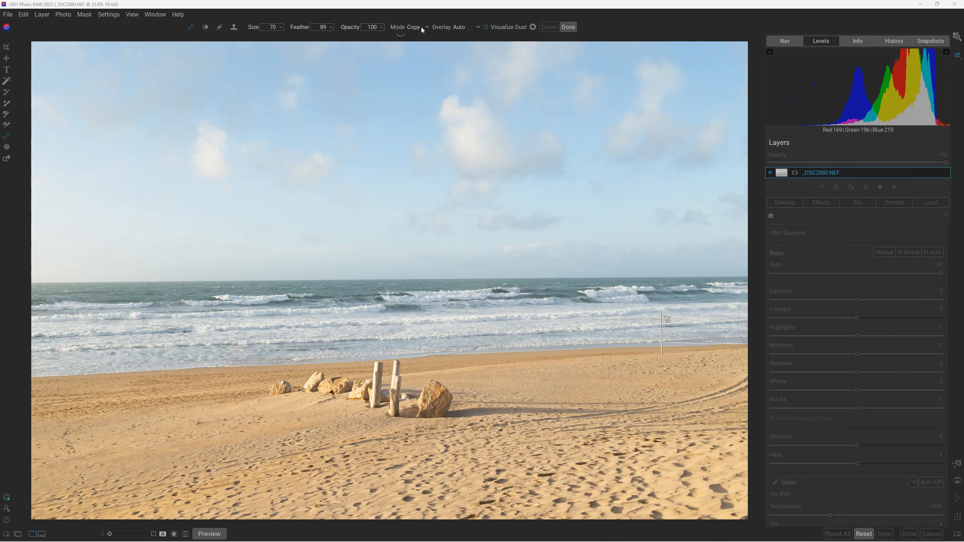
With the retouch brush in Move mode, shift the small rock at the far left of the row in _DSC2880.NEF left along the sand.
{"action": "left_click", "coordinate": [421, 29]}
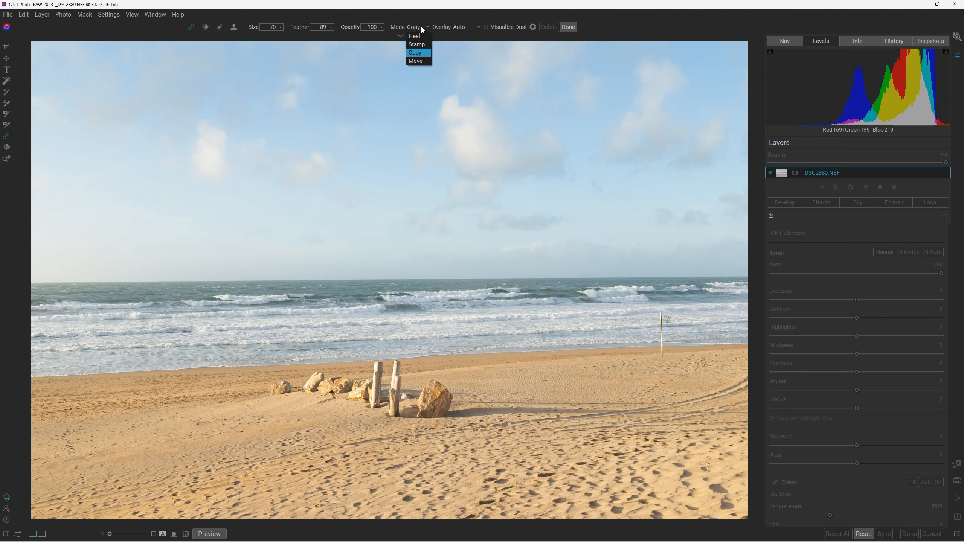
{"action": "left_click", "coordinate": [416, 60]}
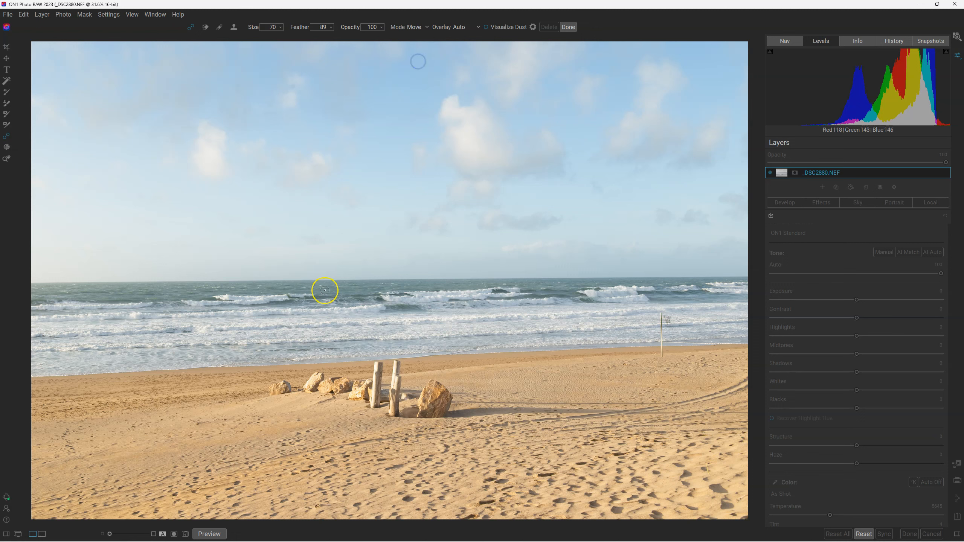
{"action": "left_click_drag", "start_coordinate": [287, 384], "coordinate": [282, 385]}
{"action": "left_click_drag", "start_coordinate": [275, 397], "coordinate": [276, 397]}
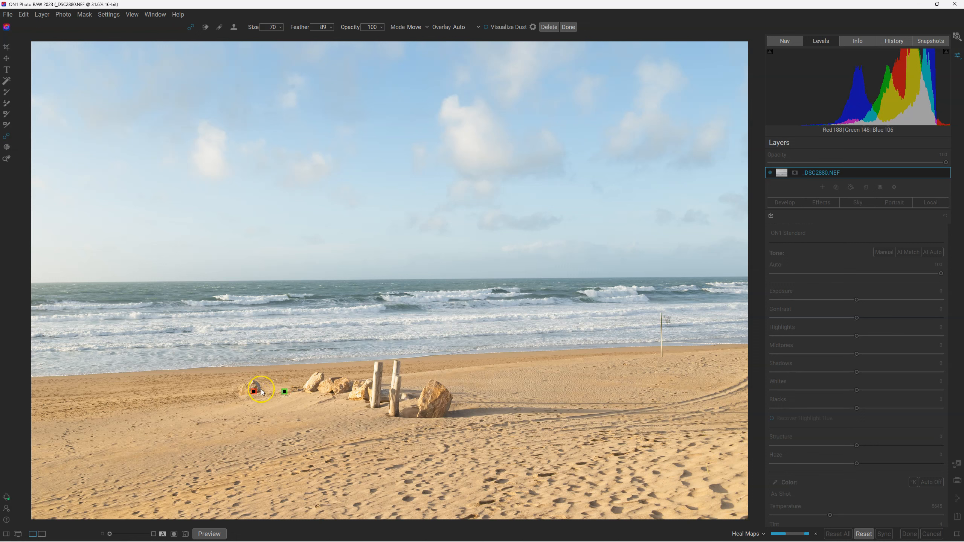
{"action": "left_click_drag", "start_coordinate": [245, 396], "coordinate": [242, 398]}
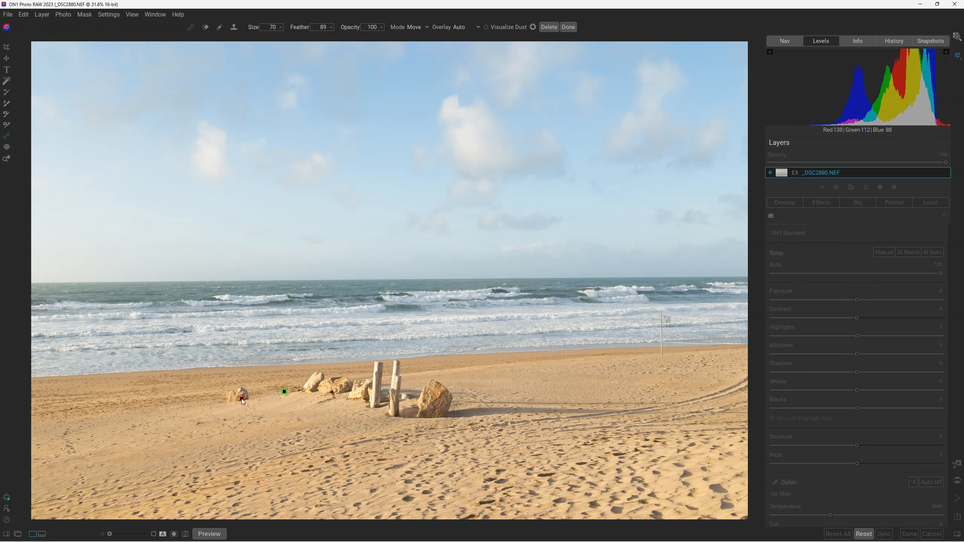
Flip the moved rock horizontally and place it farther left on the sand, well away from the rest of the row.
{"action": "left_click", "coordinate": [243, 400]}
{"action": "left_click", "coordinate": [221, 408]}
{"action": "left_click_drag", "start_coordinate": [220, 408], "coordinate": [223, 405]}
{"action": "mouse_move", "coordinate": [238, 393]}
{"action": "left_mouse_down"}
{"action": "mouse_move", "coordinate": [253, 401]}
{"action": "mouse_move", "coordinate": [249, 413]}
{"action": "left_mouse_up"}
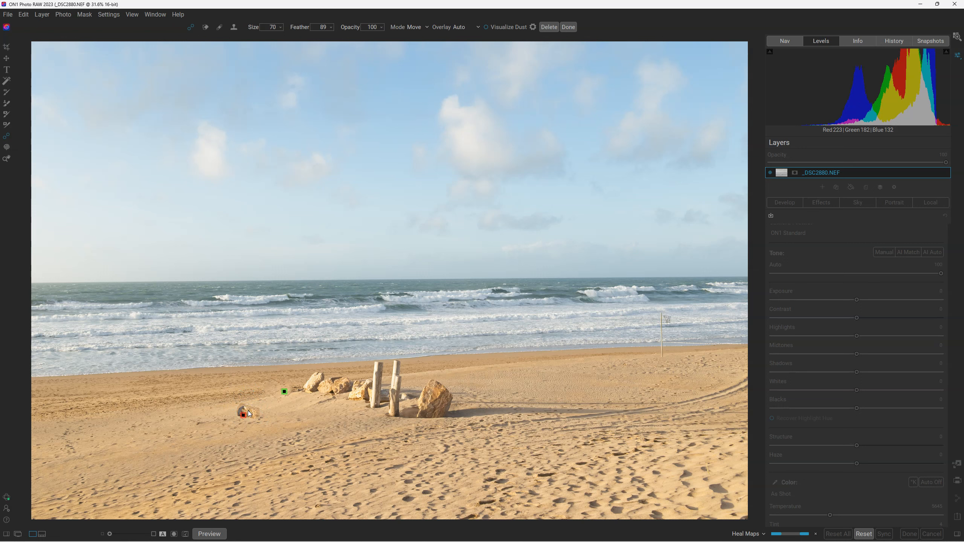
{"action": "mouse_move", "coordinate": [249, 414]}
{"action": "left_mouse_down"}
{"action": "mouse_move", "coordinate": [222, 396]}
{"action": "mouse_move", "coordinate": [205, 400]}
{"action": "left_mouse_up"}
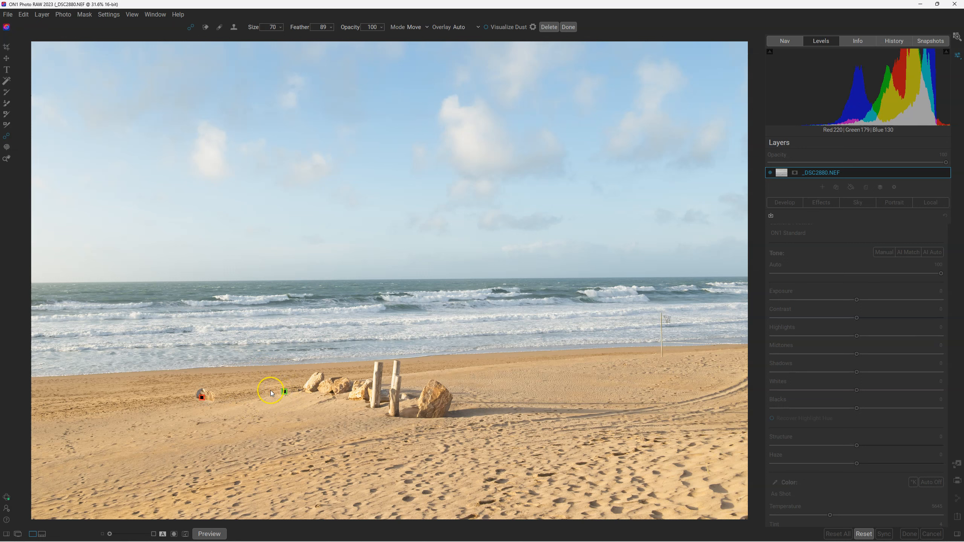
Set the moved rock's feather to 39, nudge the rock slightly into its final place and apply the retouch.
{"action": "left_click", "coordinate": [330, 28]}
{"action": "left_click", "coordinate": [330, 28]}
{"action": "left_click_drag", "start_coordinate": [201, 398], "coordinate": [204, 396]}
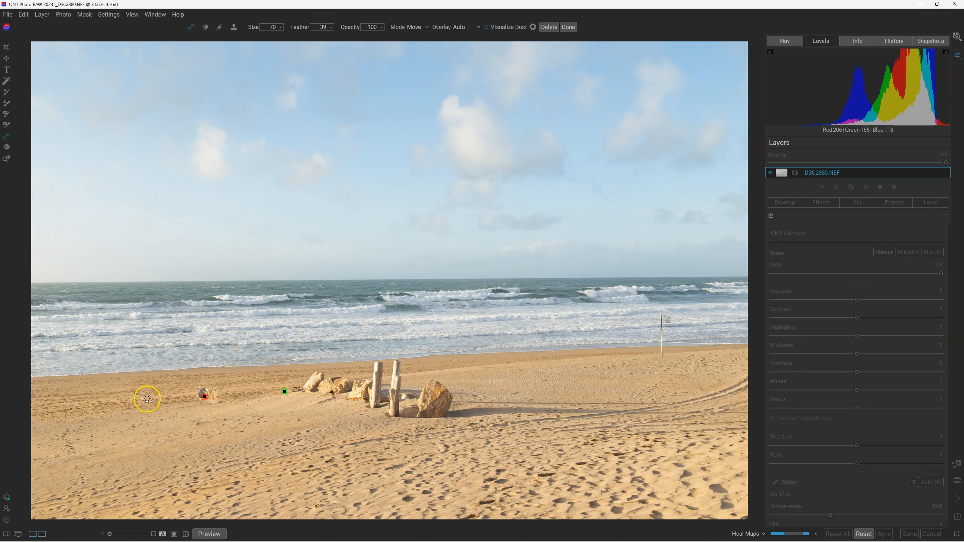
{"action": "left_click", "coordinate": [569, 27]}
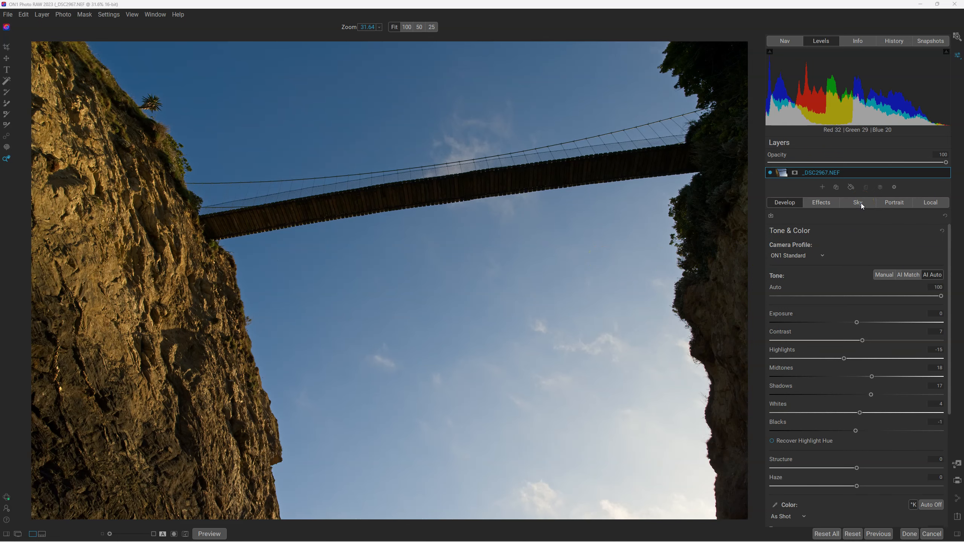
Replace the sky behind the bridge in _DSC2967.NEF using Sky Swap AI with method Model A and the OcuDrone Blue Velvet category.
{"action": "left_click", "coordinate": [861, 204]}
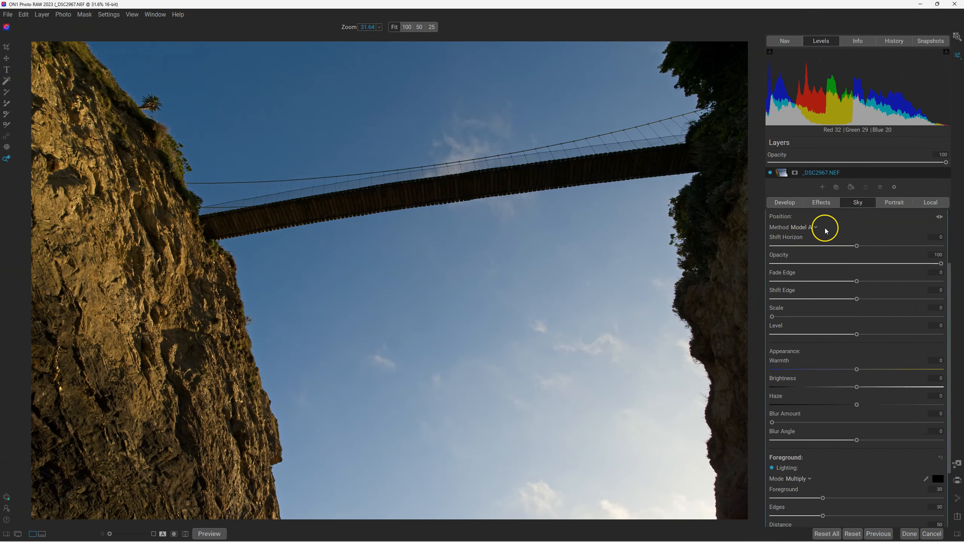
{"action": "left_click", "coordinate": [812, 230]}
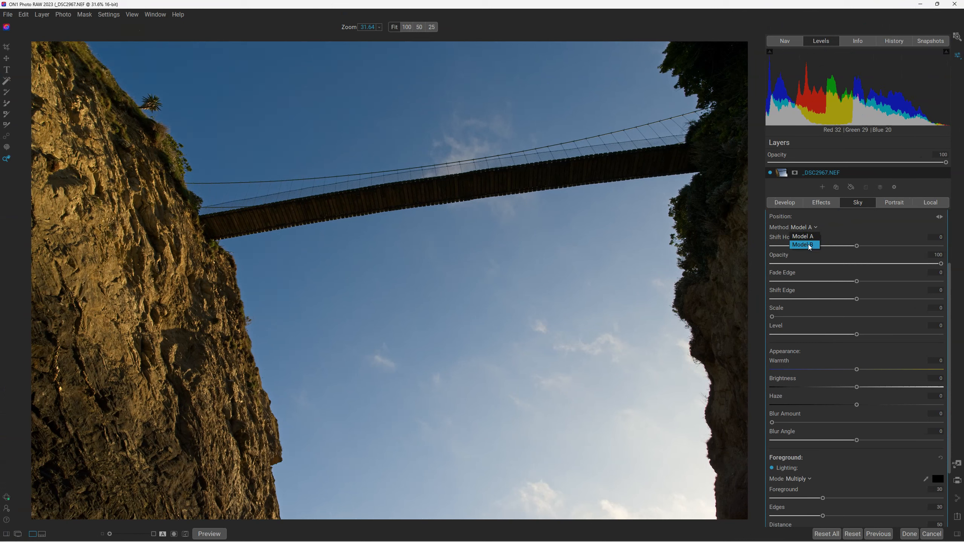
{"action": "left_click", "coordinate": [808, 237]}
{"action": "scroll", "coordinate": [819, 237], "scroll_direction": "up", "scroll_amount": 3}
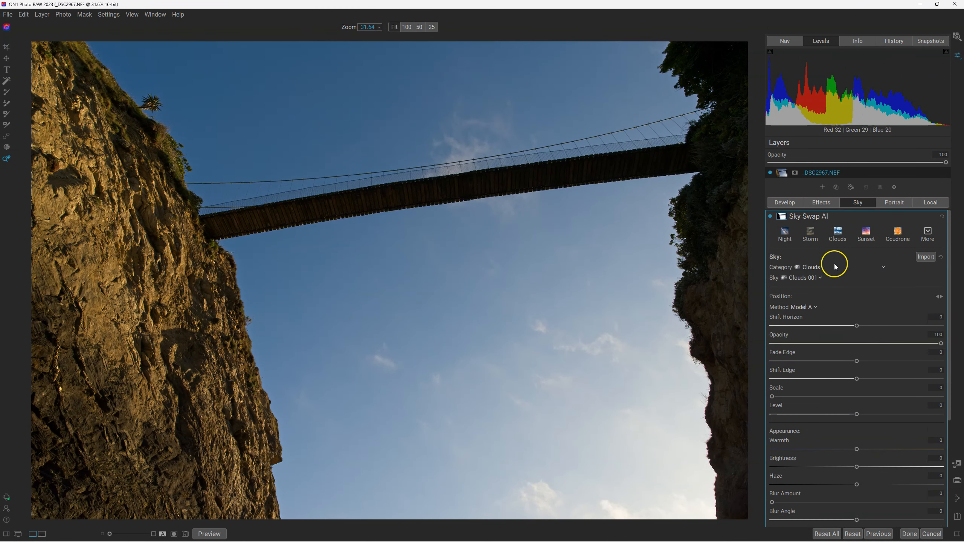
{"action": "left_click", "coordinate": [815, 268]}
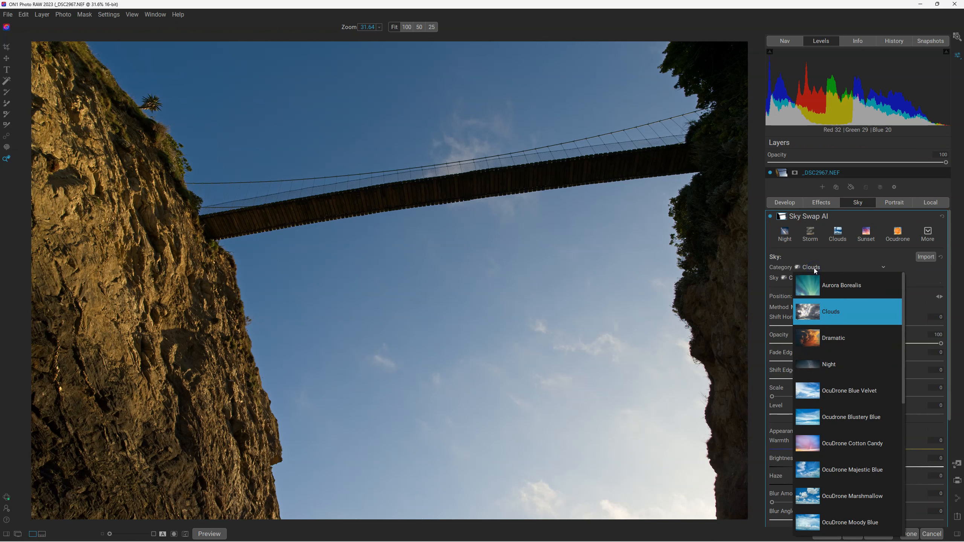
{"action": "left_click", "coordinate": [829, 389]}
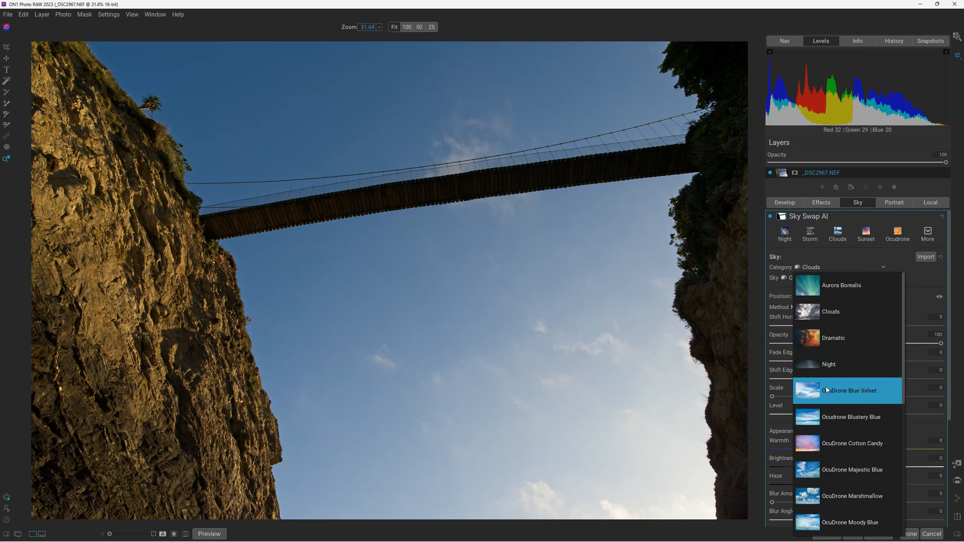
{"action": "left_click", "coordinate": [826, 388]}
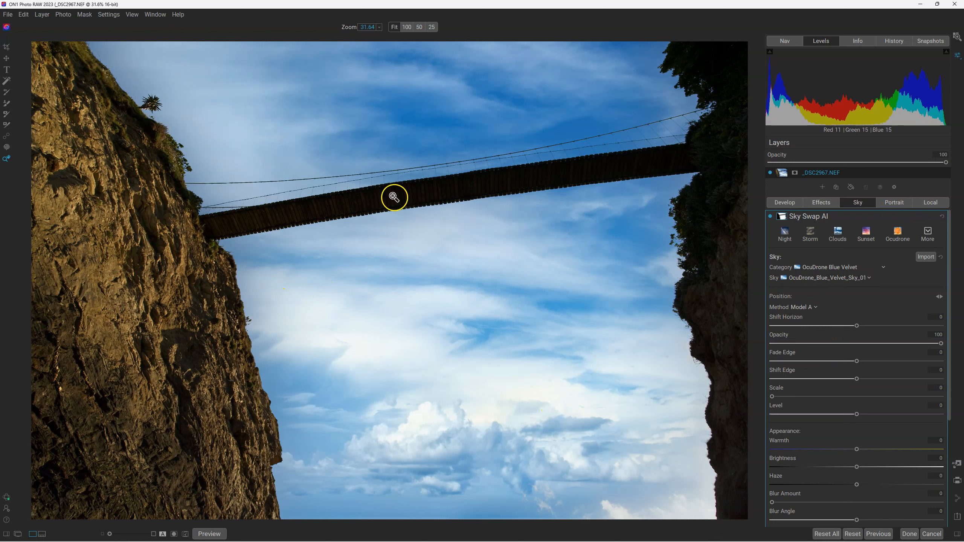
Try Model B as the sky replacement method to compare the masking around the bridge, and return to Model A.
{"action": "left_click", "coordinate": [806, 308]}
{"action": "left_click", "coordinate": [808, 326]}
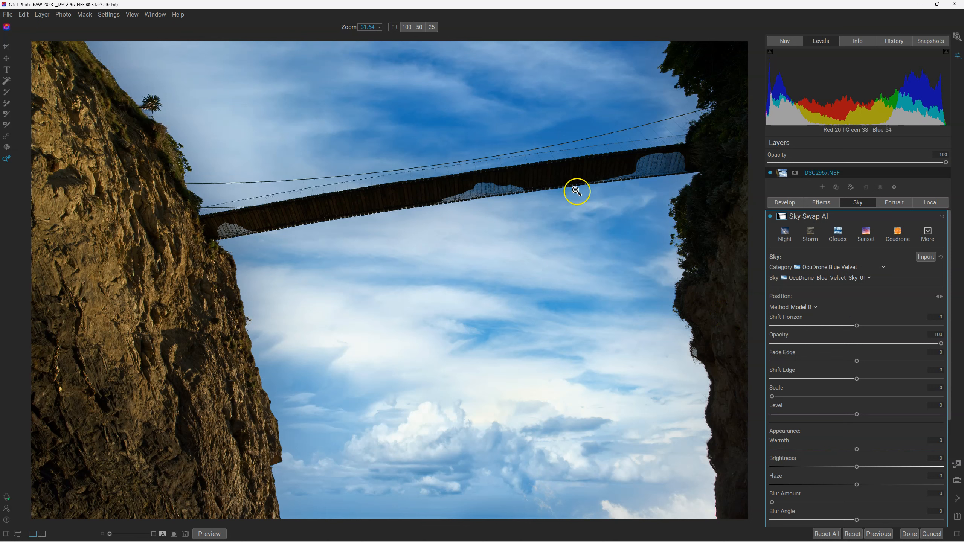
{"action": "left_click", "coordinate": [803, 307]}
{"action": "left_click", "coordinate": [804, 317]}
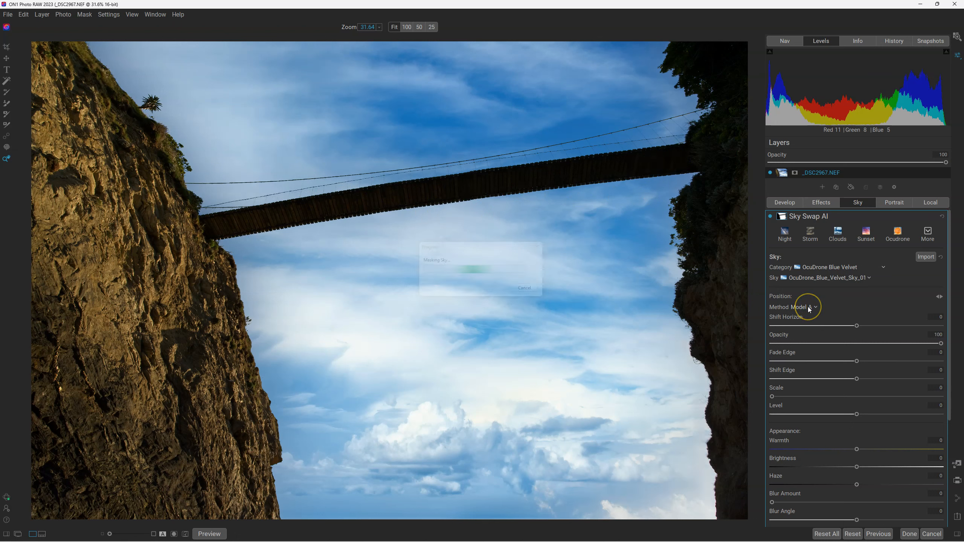